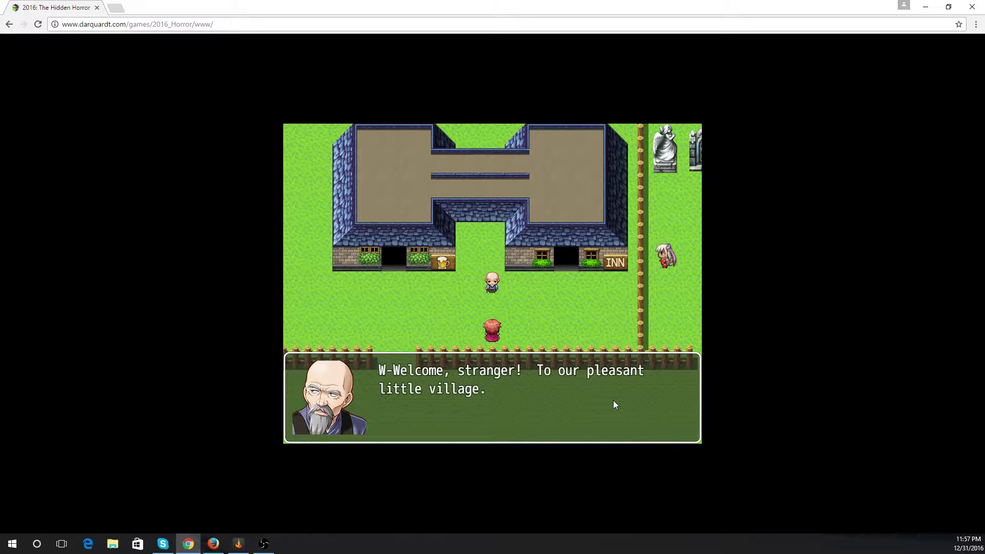
- Dismiss the bald villager's welcome message so the Now Loading screen appears
{"action": "left_click", "coordinate": [614, 400]}
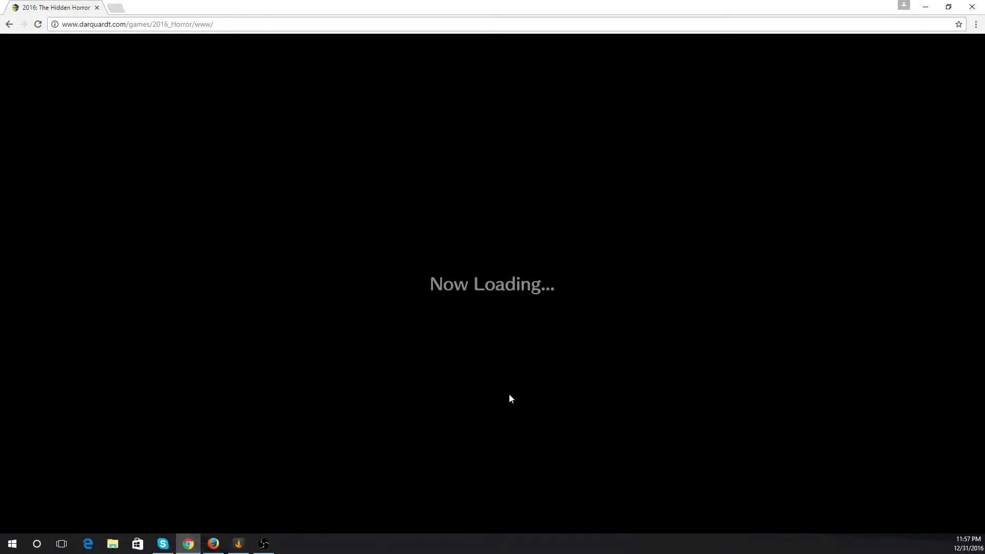
- Walk right through the spring village past Karen and down through the fence gap
{"action": "left_click", "coordinate": [532, 404]}
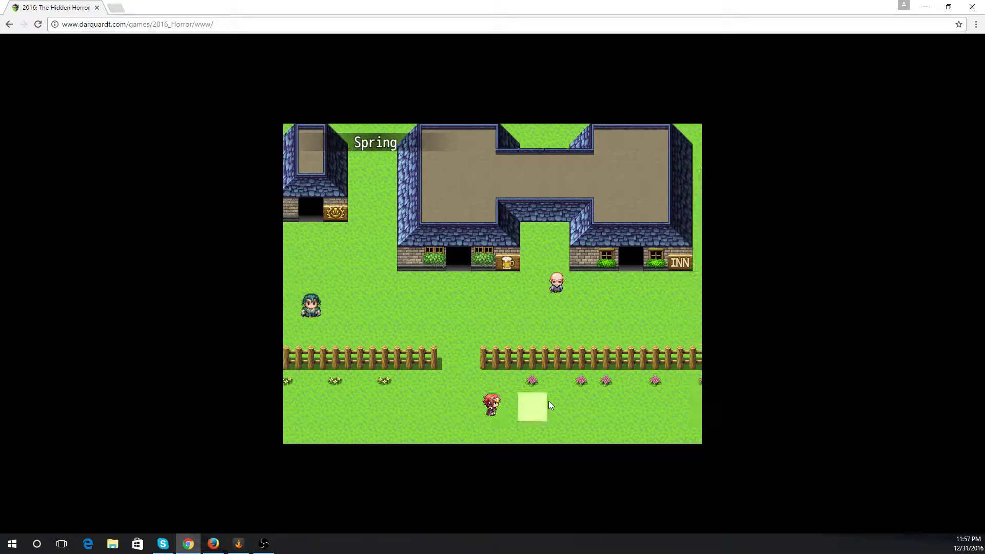
{"action": "left_click", "coordinate": [578, 400]}
{"action": "left_click", "coordinate": [624, 403]}
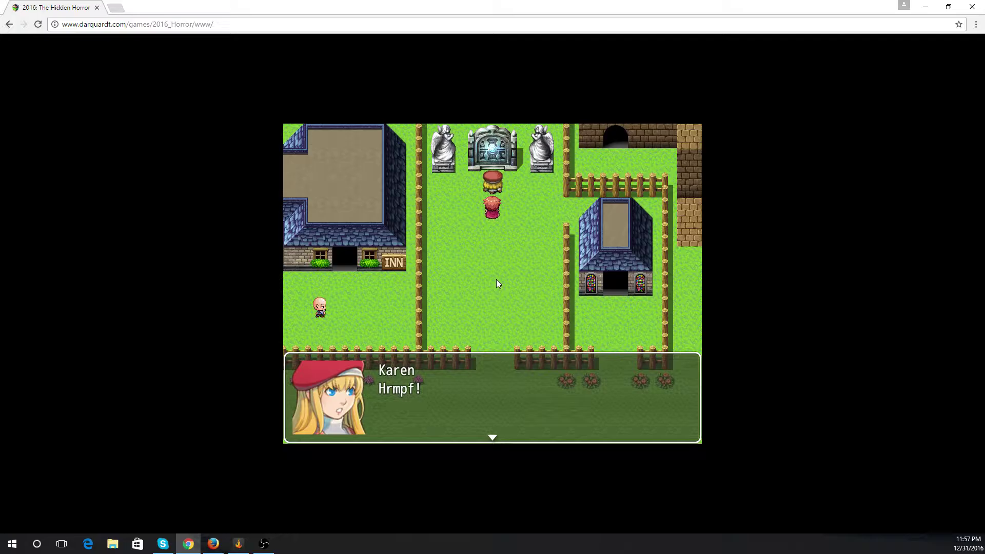
{"action": "left_click", "coordinate": [497, 279]}
{"action": "left_click", "coordinate": [494, 383]}
- Enter the stone building's cave doorway and walk up to the lava cave chest
{"action": "left_click", "coordinate": [599, 386]}
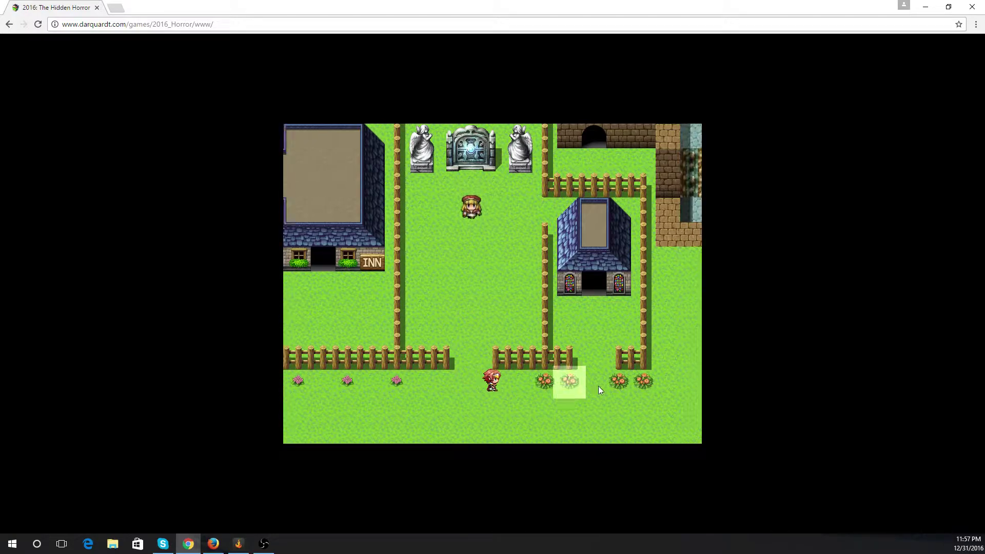
{"action": "left_click", "coordinate": [634, 288]}
{"action": "left_click", "coordinate": [645, 214]}
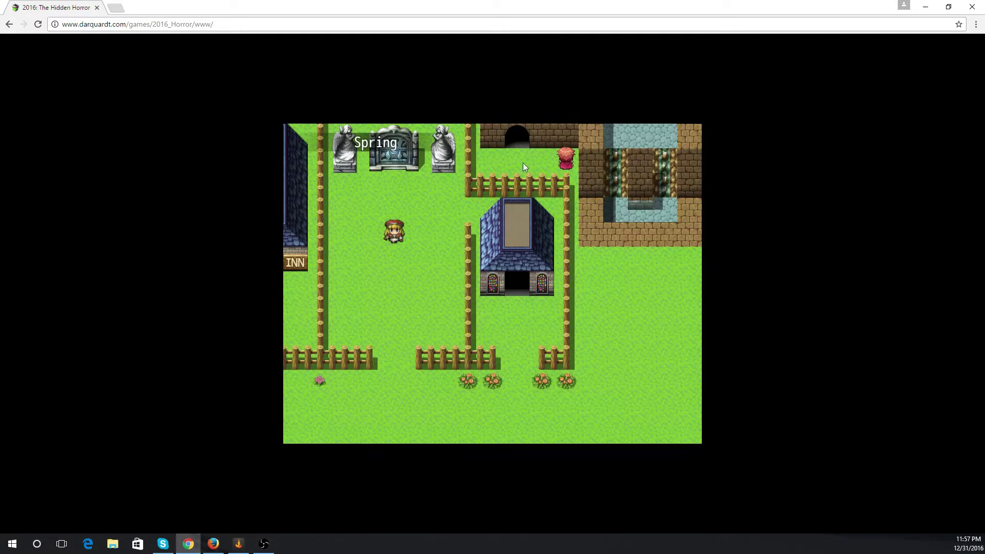
{"action": "left_click", "coordinate": [518, 138]}
{"action": "left_click", "coordinate": [489, 161]}
{"action": "left_click", "coordinate": [491, 214]}
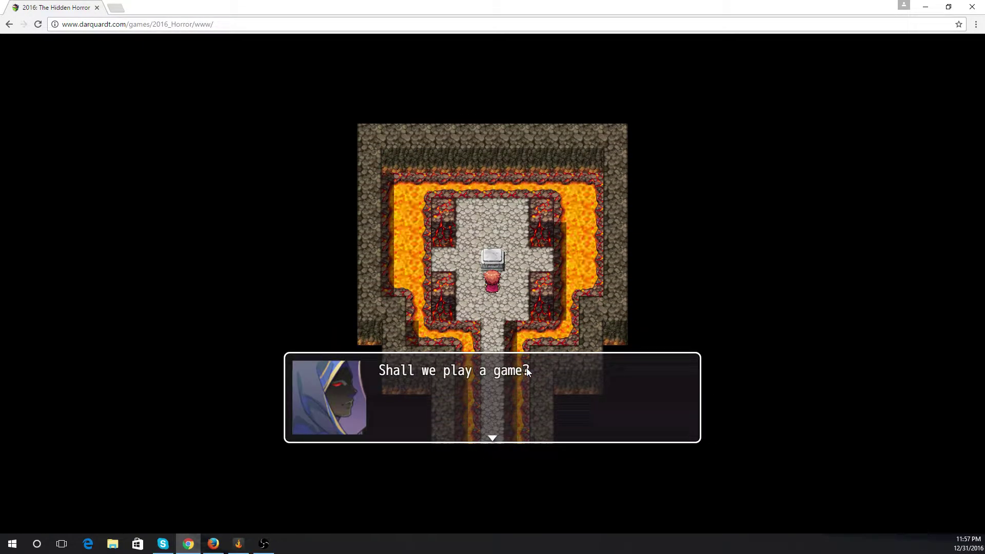
- Play the angel round placing Karen on block 4, Francine on 8, the Priest on 7
{"action": "left_click", "coordinate": [526, 373]}
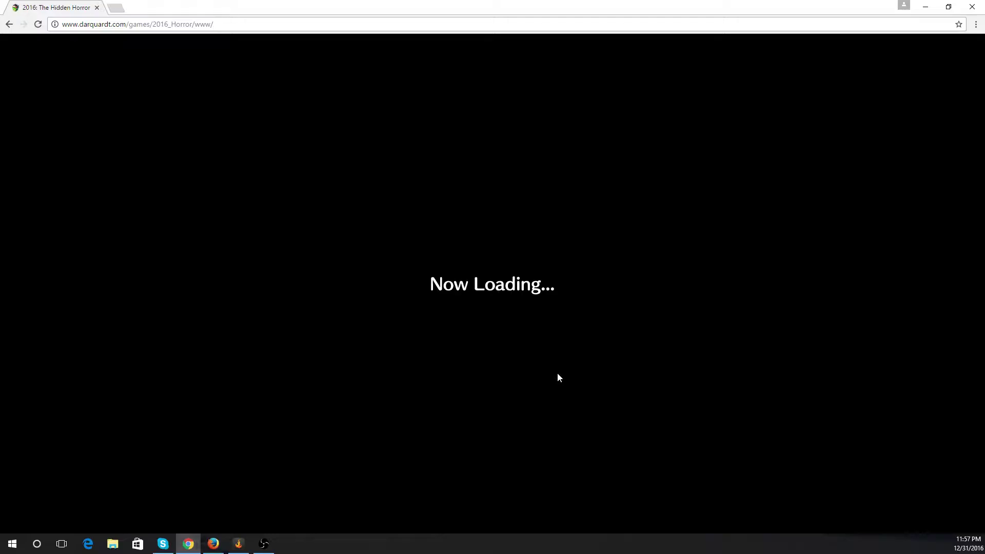
{"action": "left_click", "coordinate": [581, 399]}
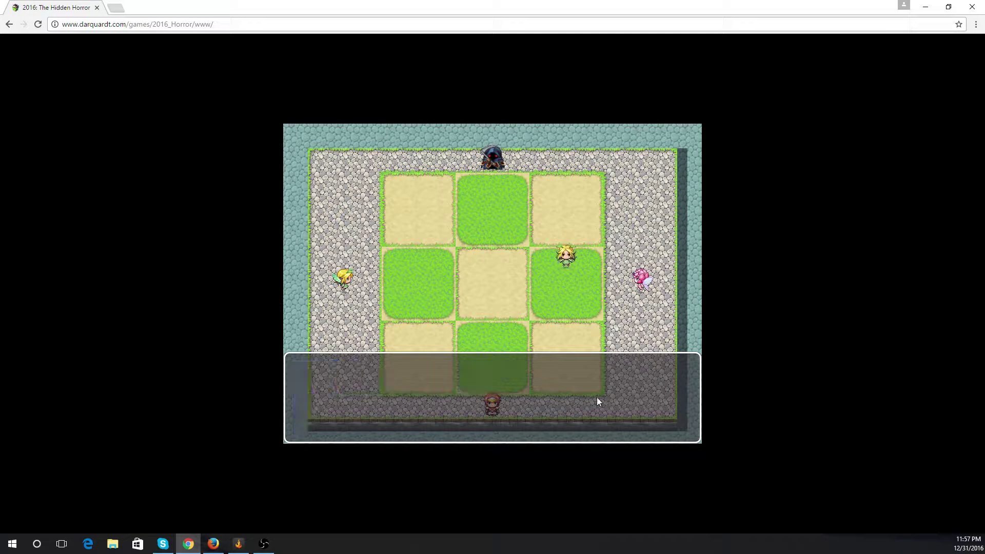
{"action": "left_click", "coordinate": [578, 396]}
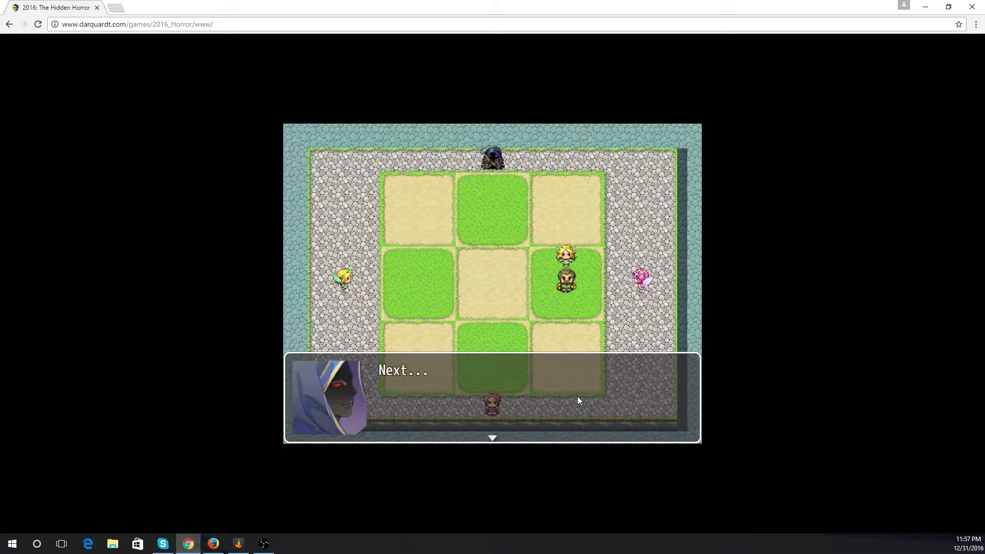
{"action": "left_click", "coordinate": [577, 396]}
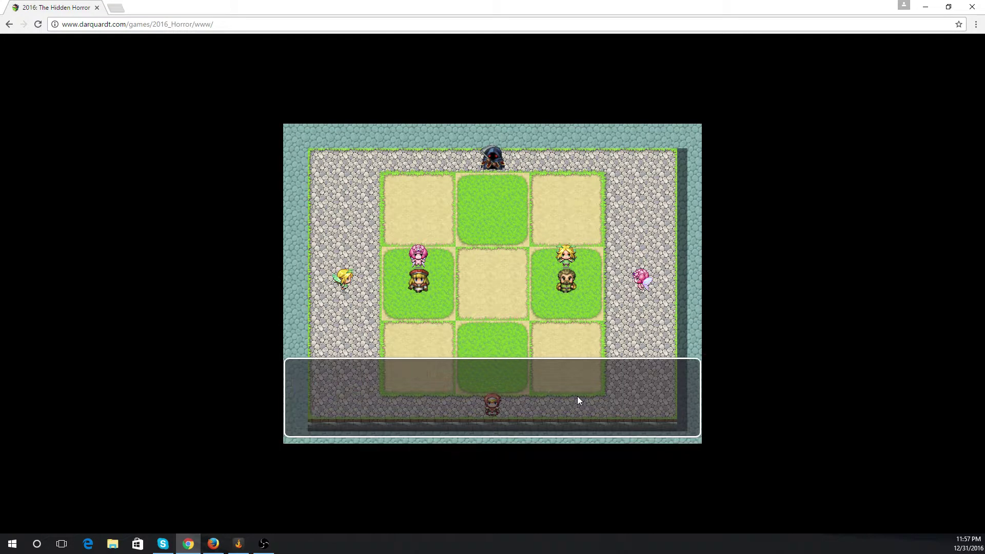
{"action": "left_click", "coordinate": [577, 396]}
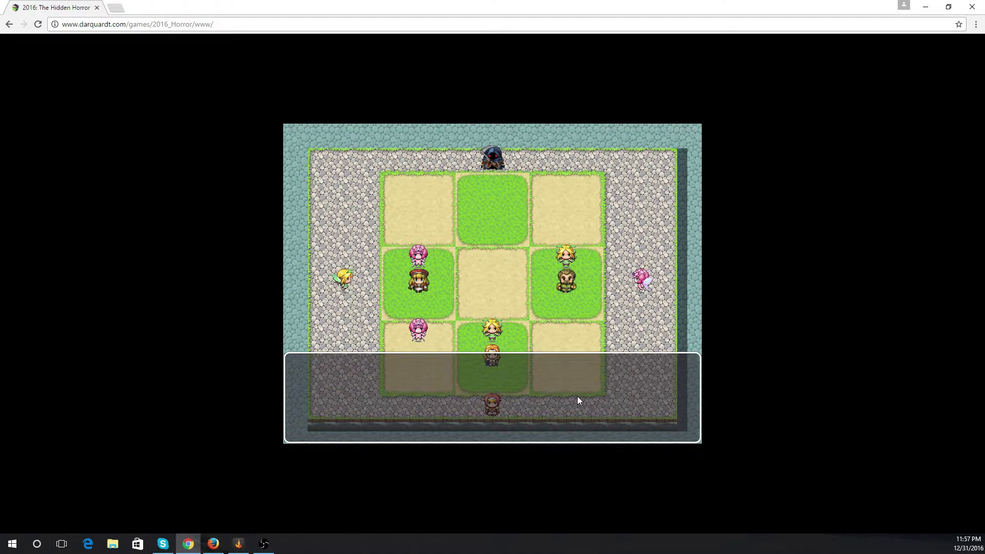
{"action": "left_click", "coordinate": [578, 397]}
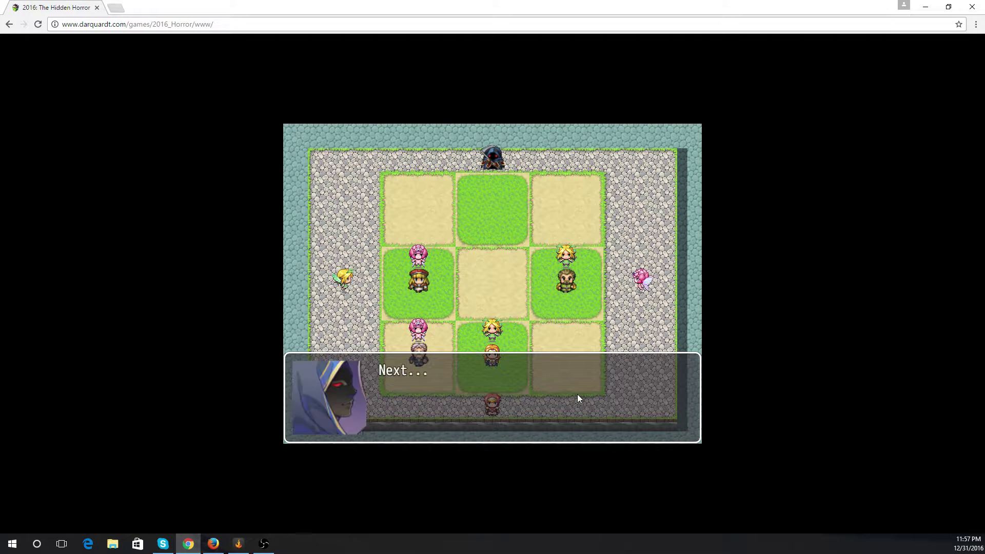
{"action": "left_click", "coordinate": [577, 394]}
{"action": "left_click", "coordinate": [620, 404]}
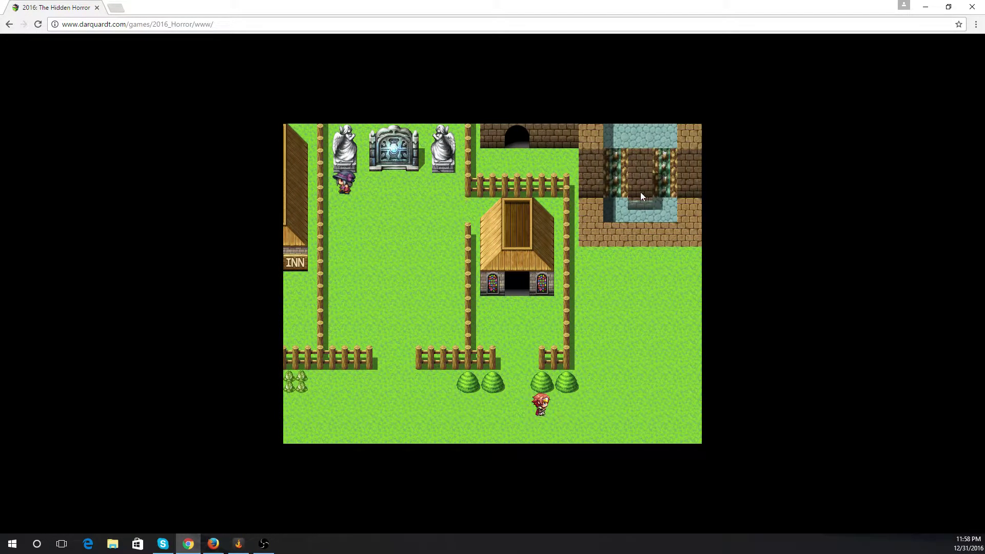
- Walk through the stone entrance into the cave and up to the stone chest
{"action": "left_click", "coordinate": [637, 222]}
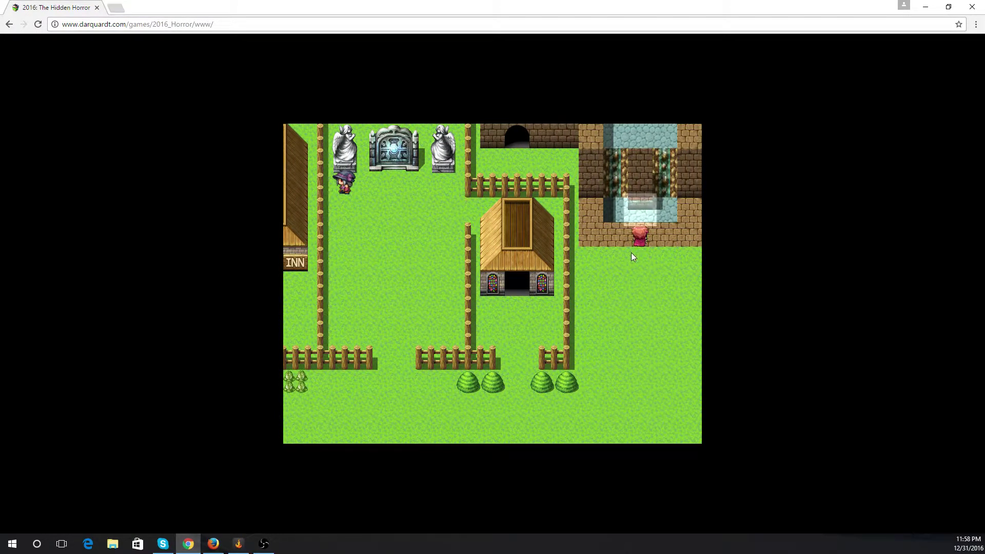
{"action": "left_click", "coordinate": [637, 205]}
{"action": "left_click", "coordinate": [493, 258]}
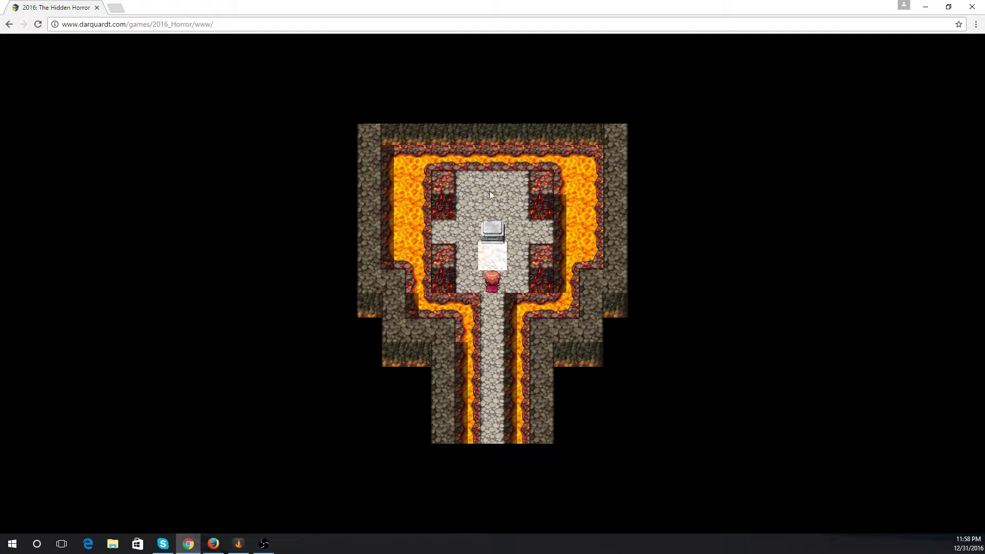
- Play the round: Peter on block 6, Sharon on block 5, then Leopold, Regent and Mistress
{"action": "left_click", "coordinate": [497, 247]}
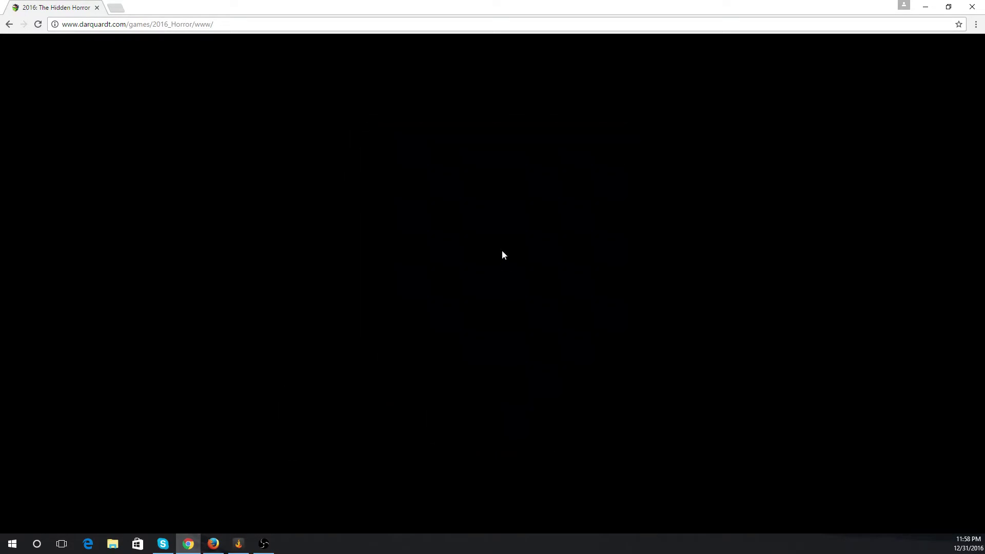
{"action": "left_click", "coordinate": [513, 248]}
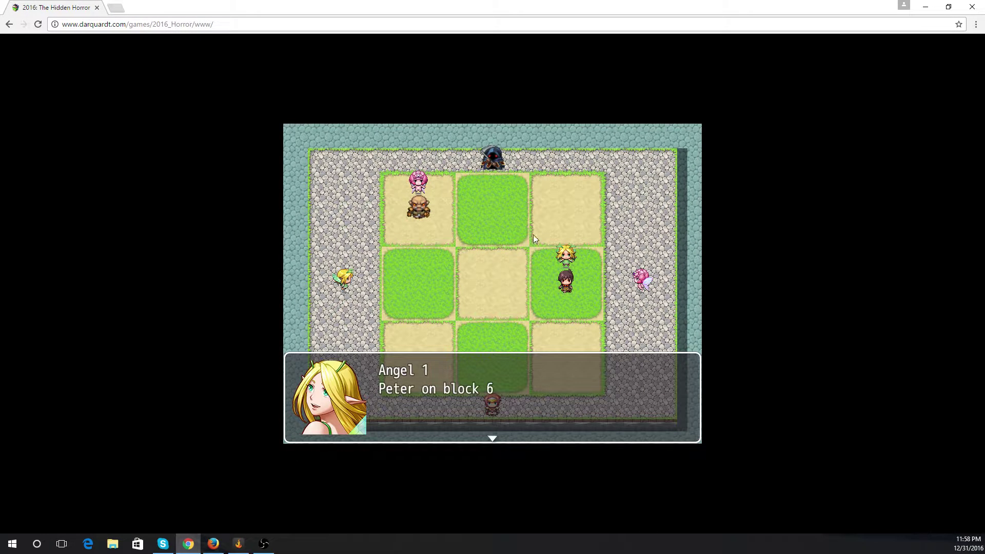
{"action": "left_click", "coordinate": [533, 235]}
{"action": "left_click", "coordinate": [574, 225]}
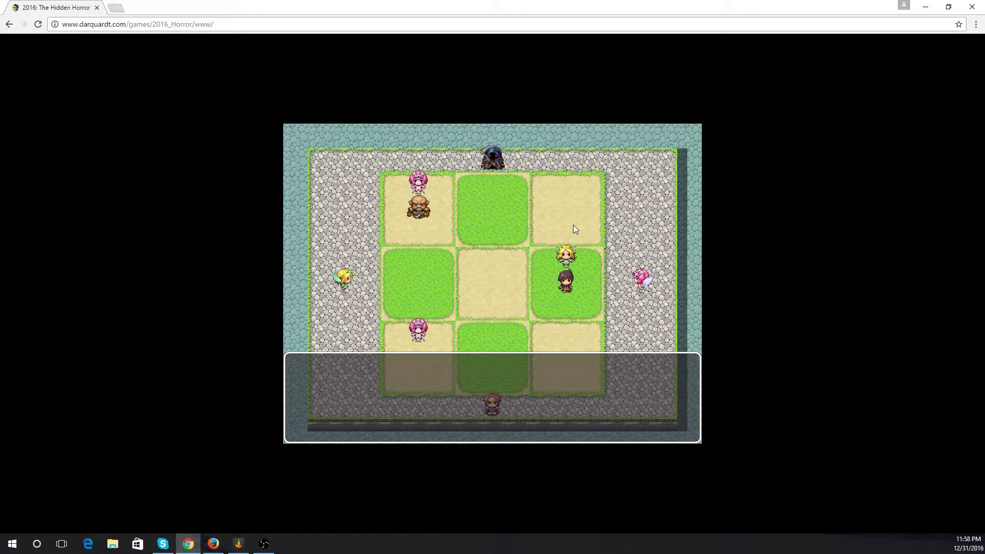
{"action": "left_click", "coordinate": [574, 225]}
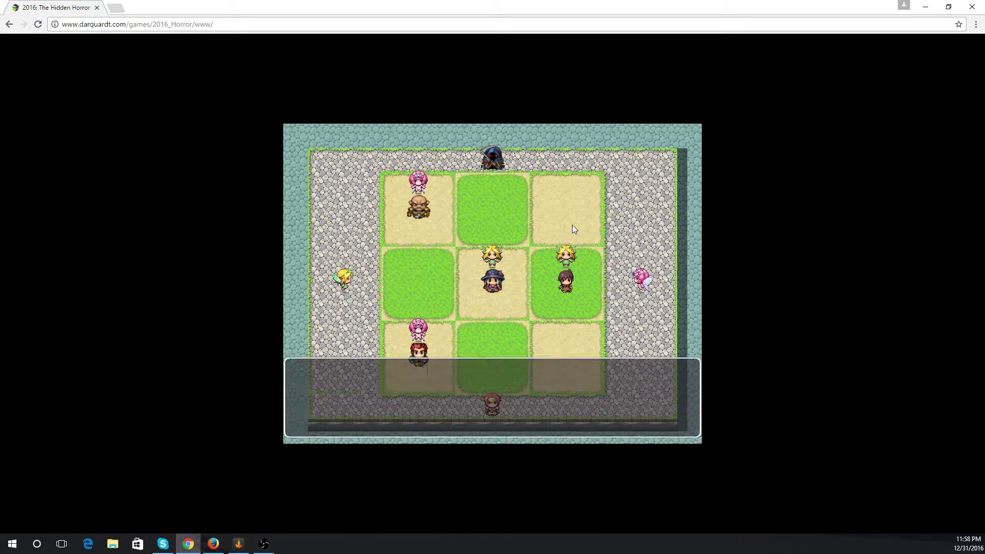
{"action": "left_click", "coordinate": [572, 225]}
{"action": "left_click", "coordinate": [572, 225]}
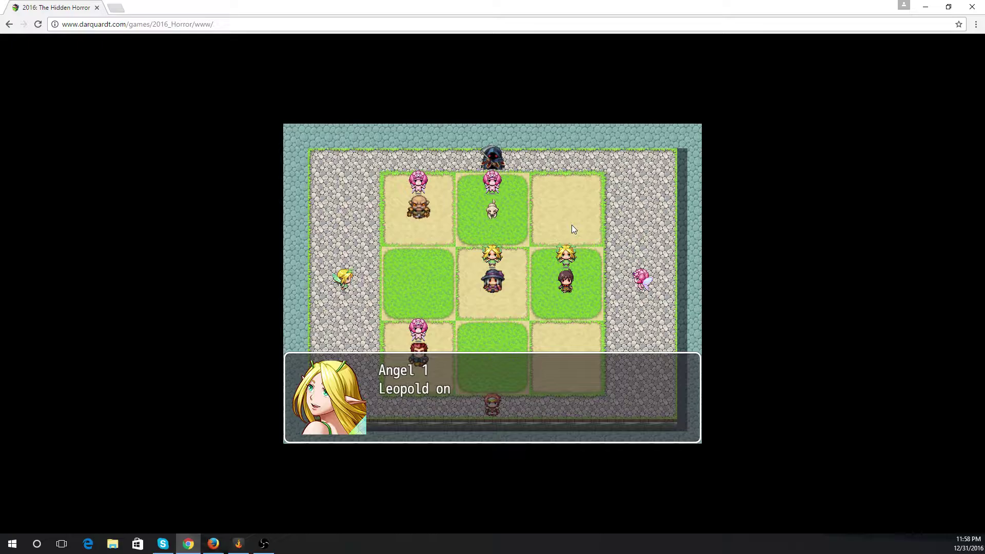
{"action": "left_click", "coordinate": [572, 225]}
{"action": "left_click", "coordinate": [572, 225]}
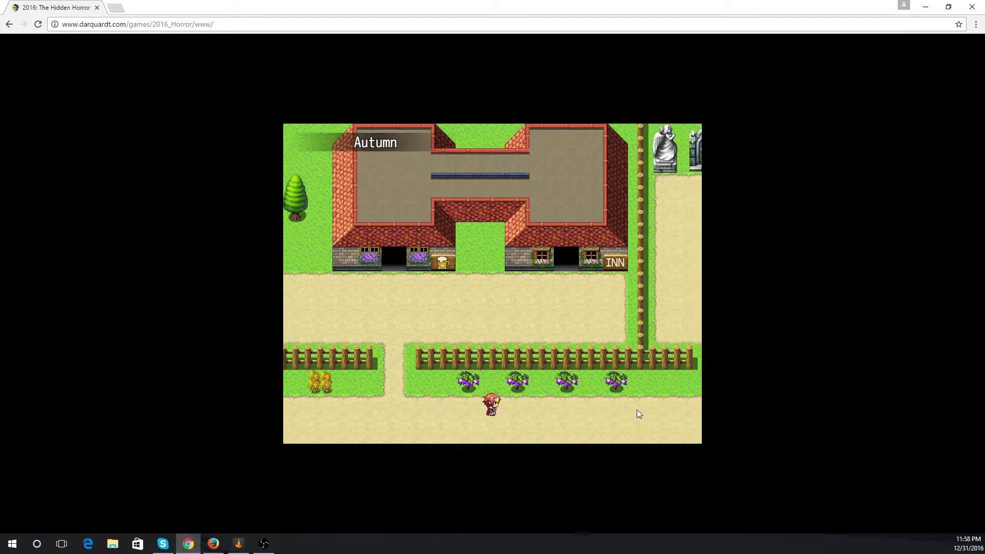
- Walk across the Autumn village, through the well building, to the lava dungeon's stone tablet
{"action": "left_click", "coordinate": [658, 408]}
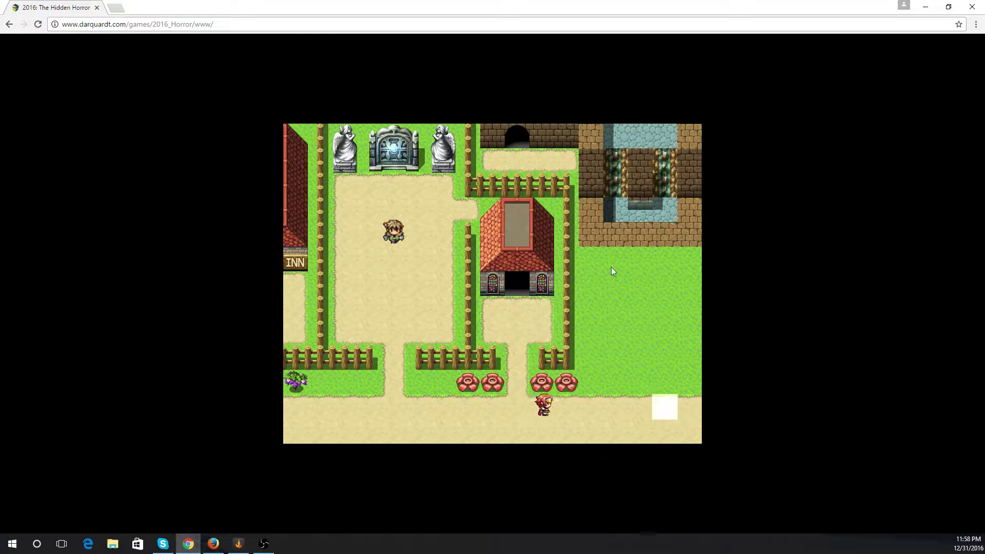
{"action": "left_click", "coordinate": [641, 210]}
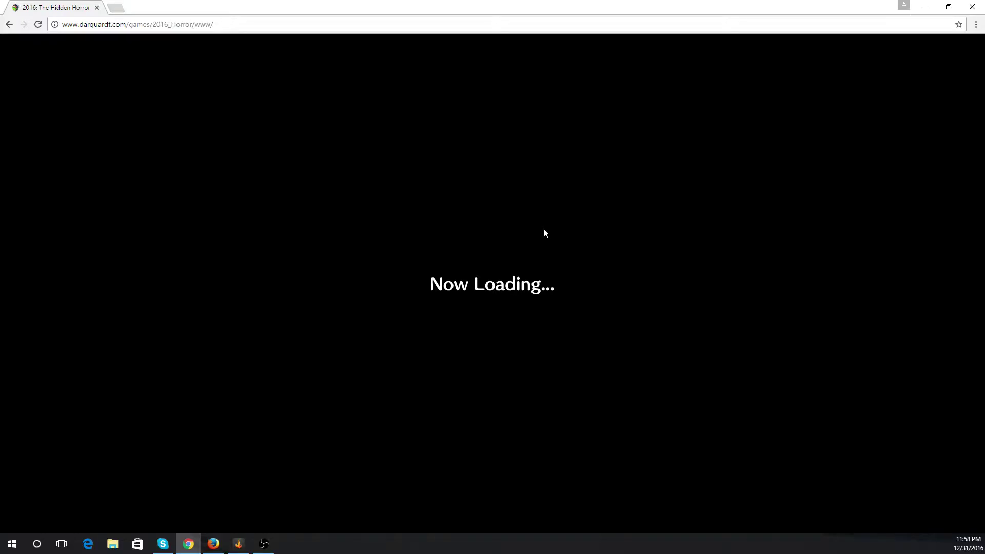
{"action": "left_click", "coordinate": [522, 160]}
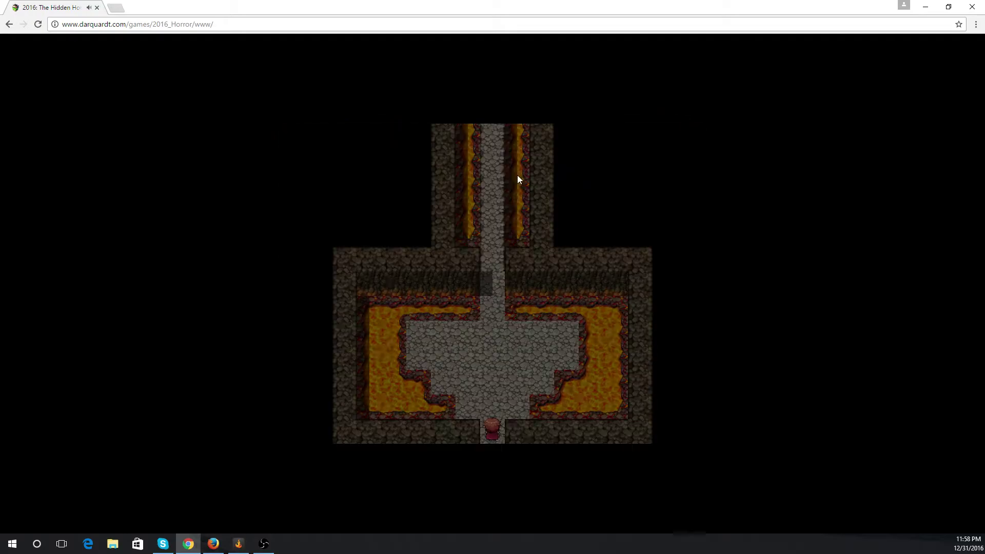
{"action": "left_click", "coordinate": [489, 158]}
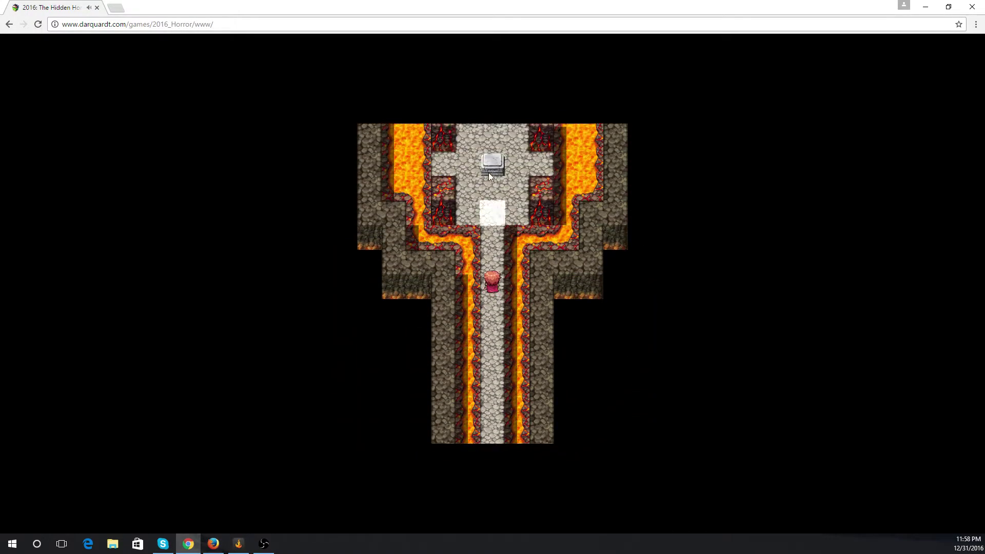
{"action": "left_click", "coordinate": [490, 230]}
- Accept the tablet's game and advance placements filling blocks 7, 8, 9 and the top row
{"action": "left_click", "coordinate": [489, 230]}
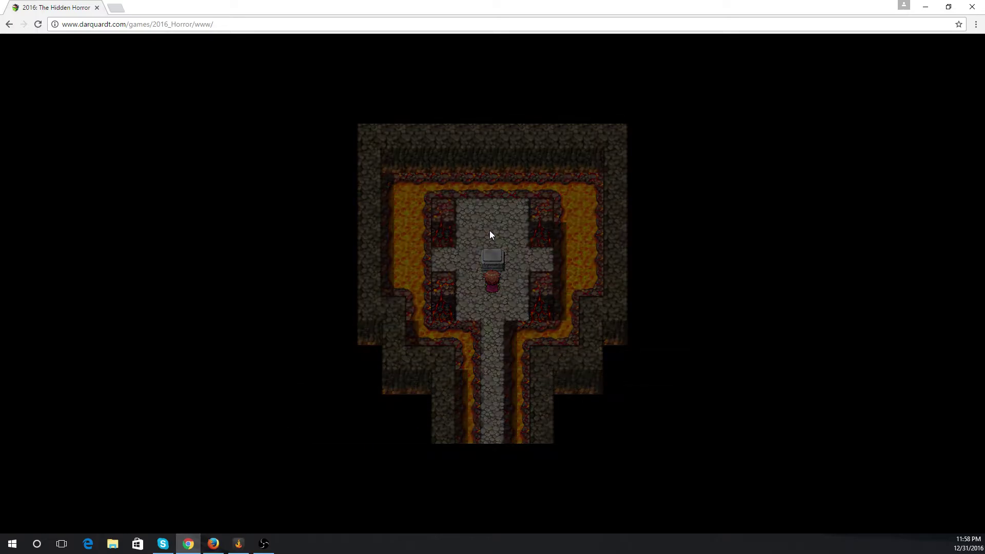
{"action": "left_click", "coordinate": [491, 231]}
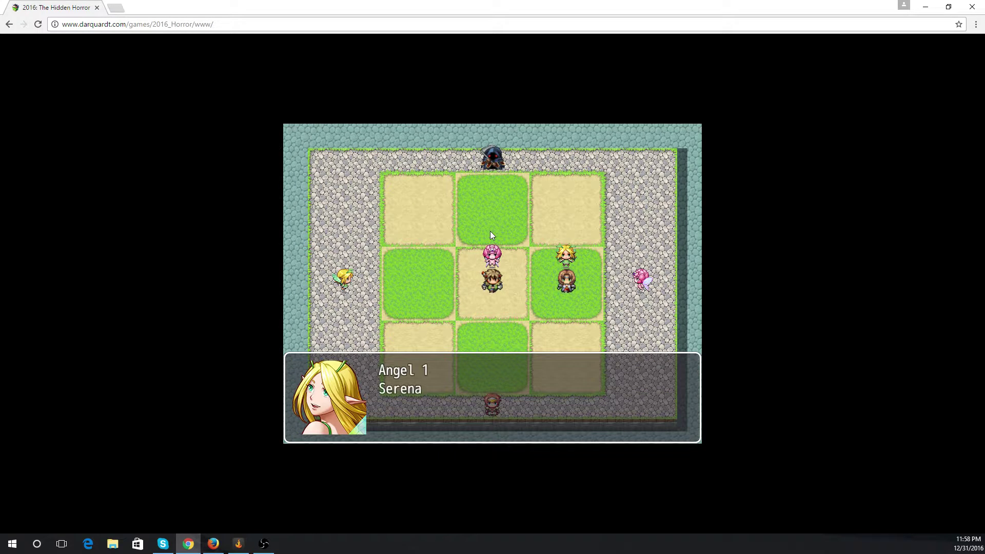
{"action": "left_click", "coordinate": [490, 231]}
{"action": "left_click", "coordinate": [491, 231]}
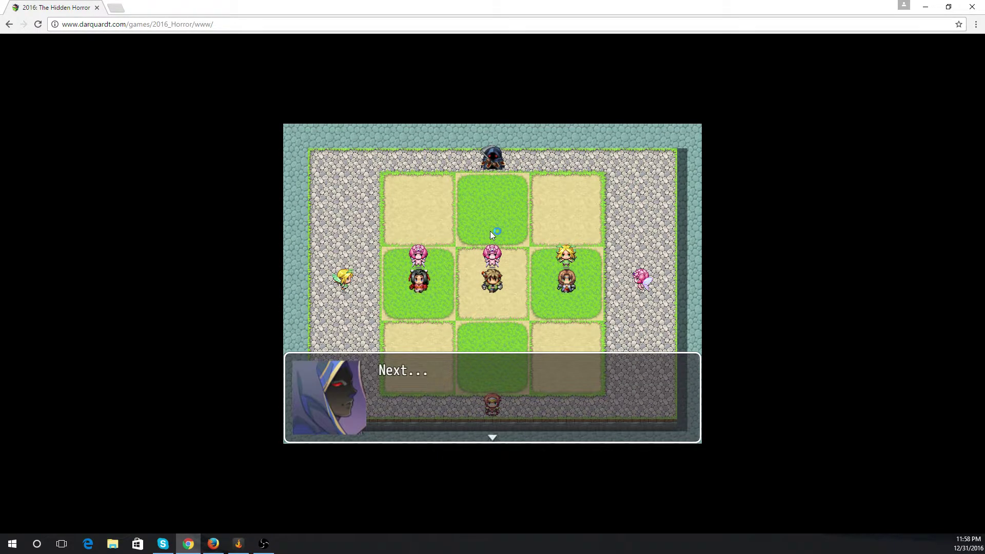
{"action": "left_click", "coordinate": [491, 231]}
{"action": "left_click", "coordinate": [491, 230]}
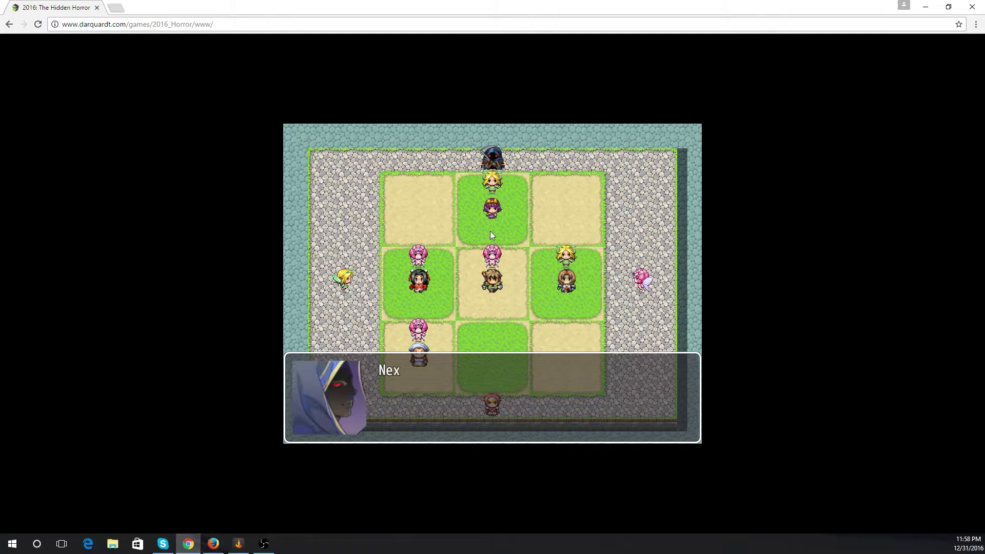
{"action": "left_click", "coordinate": [490, 231]}
{"action": "left_click", "coordinate": [490, 231]}
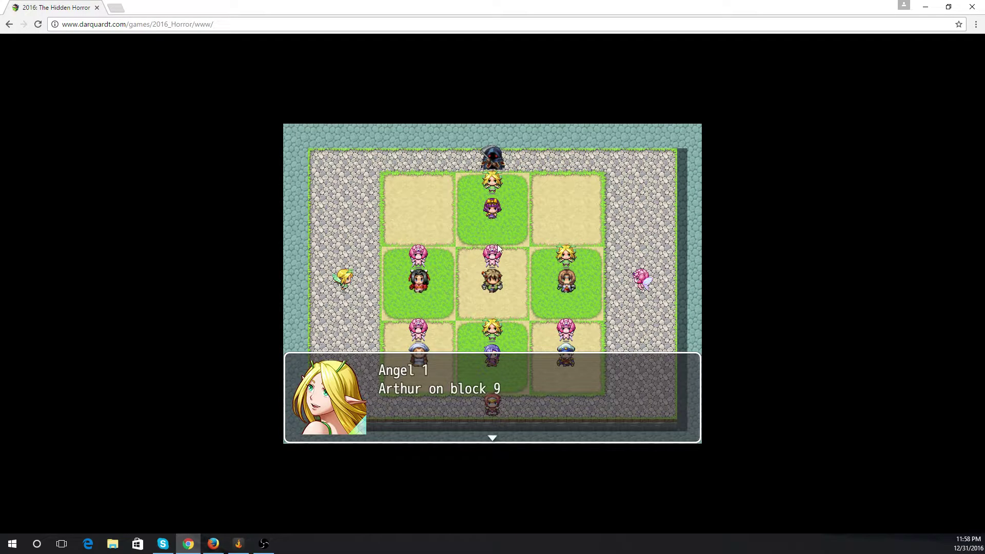
{"action": "left_click", "coordinate": [508, 309]}
{"action": "left_click", "coordinate": [511, 308]}
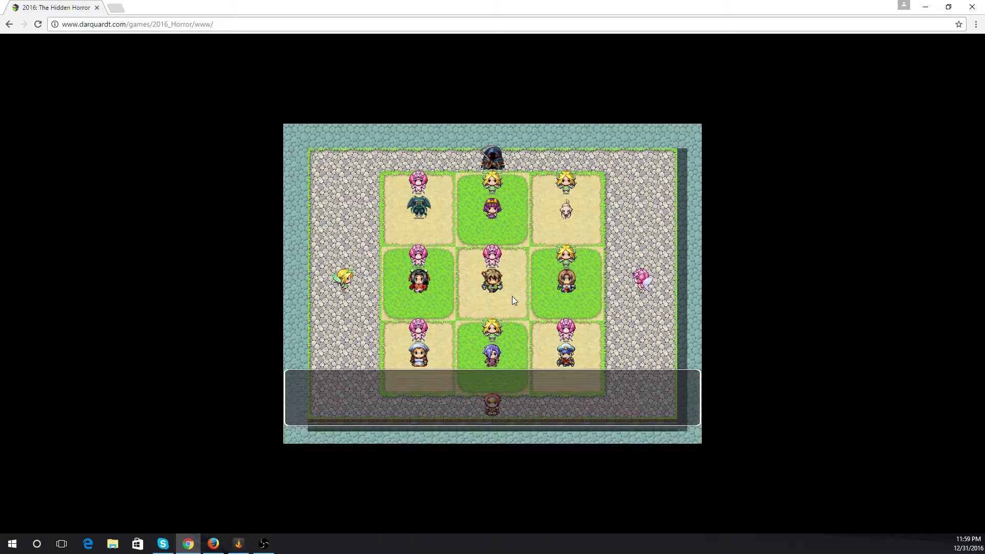
{"action": "left_click", "coordinate": [510, 295]}
- Dismiss the horror line and walk across the Winter village into the brick building
{"action": "left_click", "coordinate": [508, 294]}
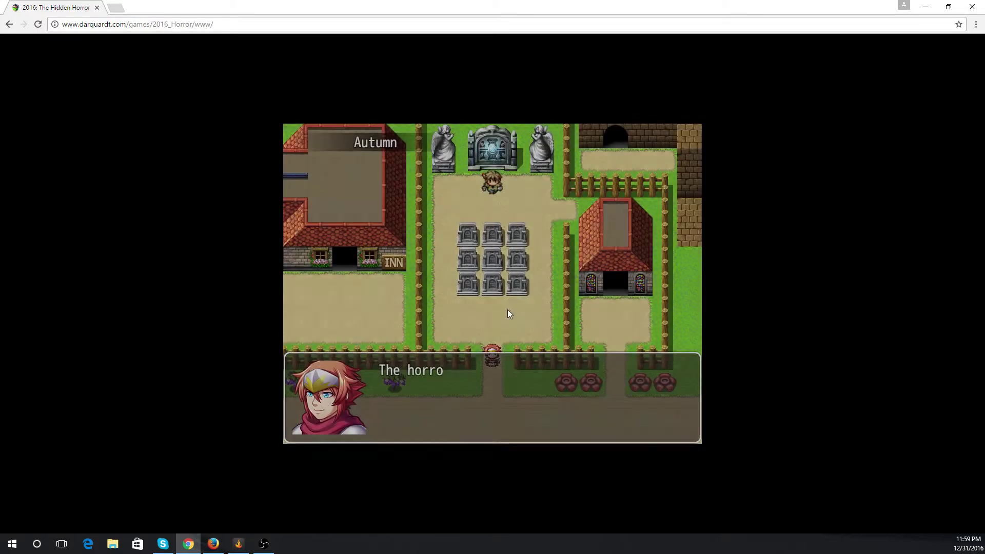
{"action": "left_click", "coordinate": [504, 395]}
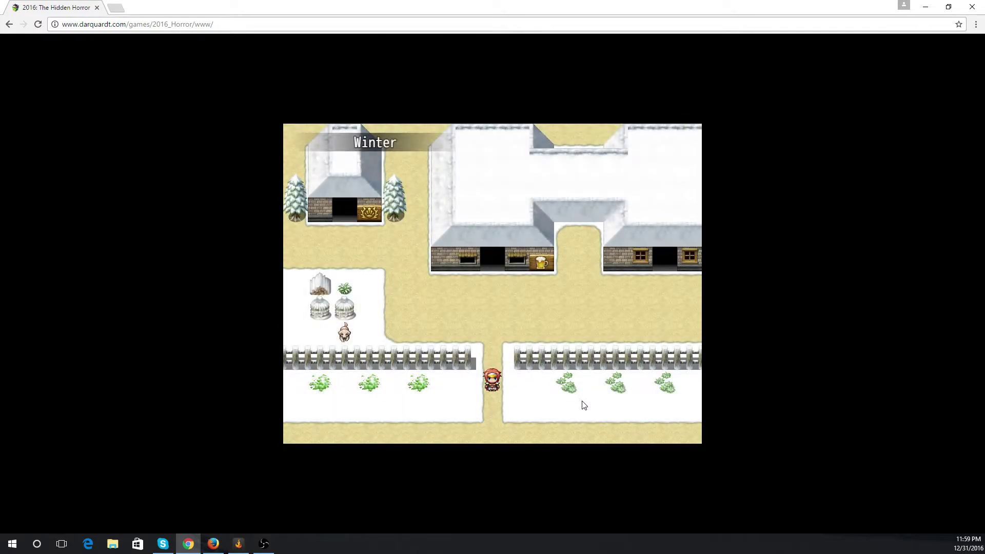
{"action": "left_click", "coordinate": [606, 411]}
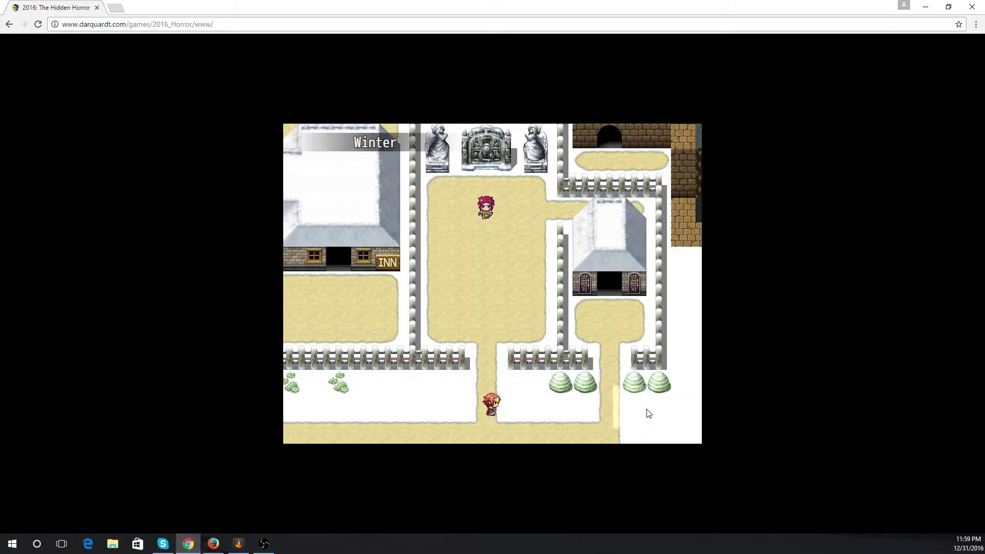
{"action": "left_click", "coordinate": [636, 328]}
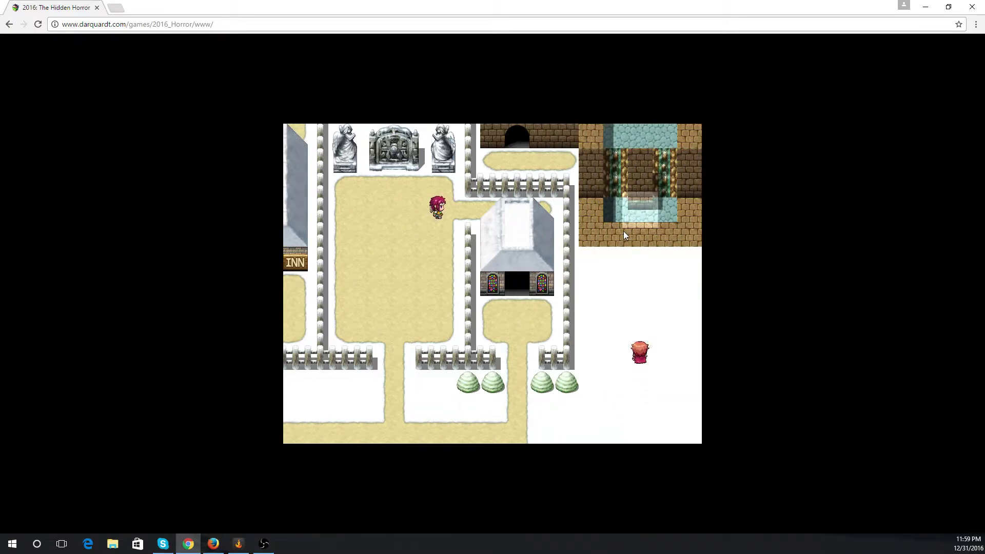
{"action": "left_click", "coordinate": [622, 232]}
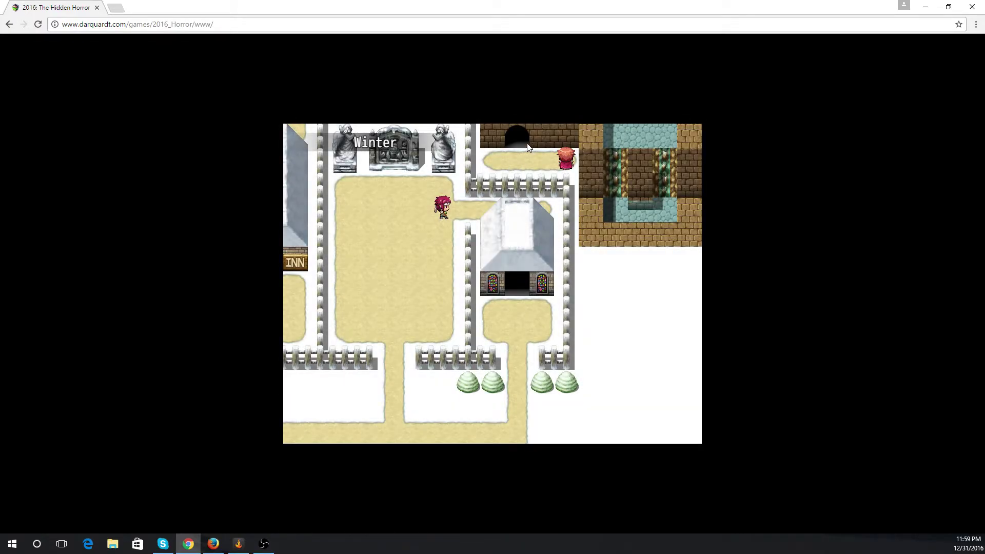
- Walk up the lava cave corridor to the stone tablet and accept its game
{"action": "left_click", "coordinate": [495, 157]}
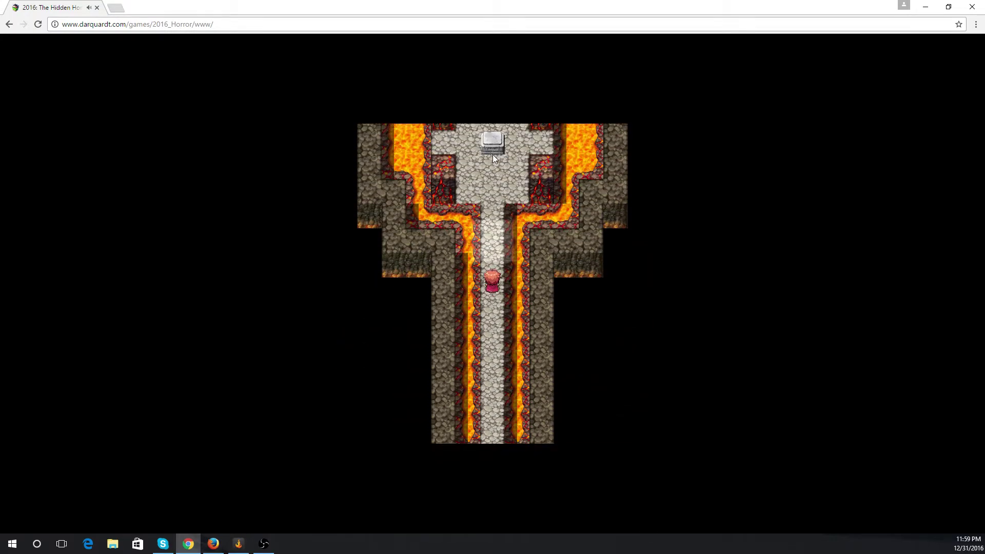
{"action": "left_click", "coordinate": [488, 187]}
{"action": "left_click", "coordinate": [486, 220]}
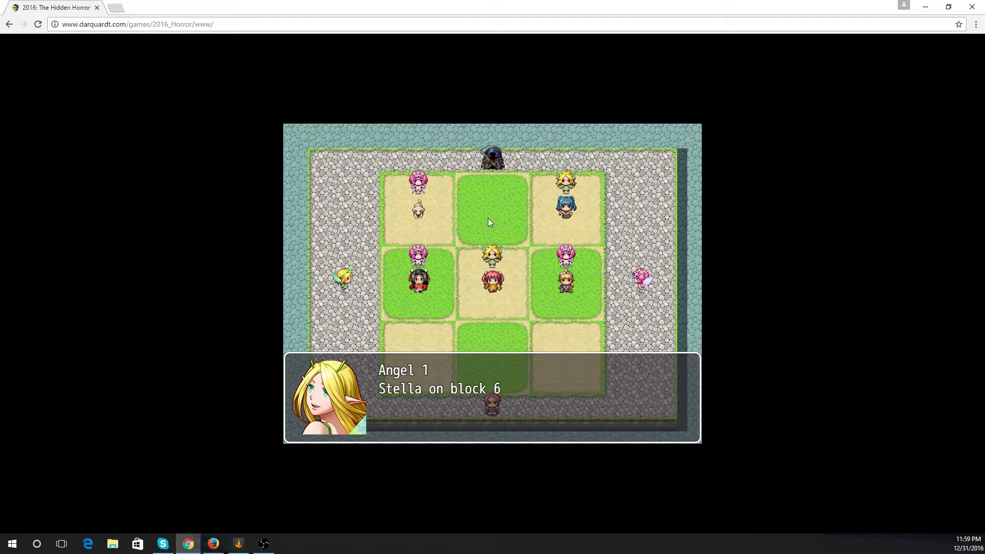
- Advance the placement messages through the 'Angel 1 Victory!' announcement
{"action": "left_click", "coordinate": [488, 217]}
{"action": "left_click", "coordinate": [488, 218]}
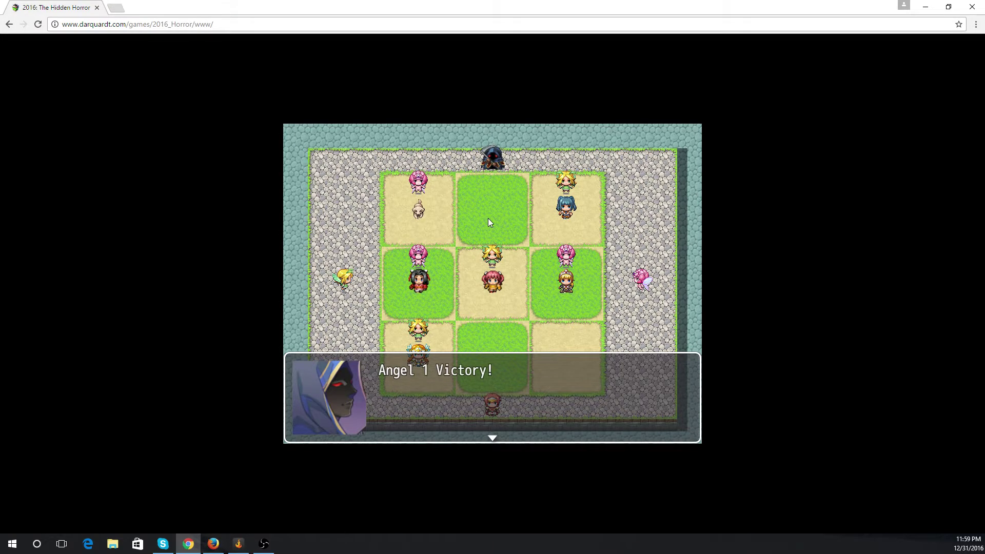
{"action": "left_click", "coordinate": [488, 218]}
- Dismiss the horror line and the hero's confused lines until 'Happy 2017!' appears
{"action": "left_click", "coordinate": [487, 209]}
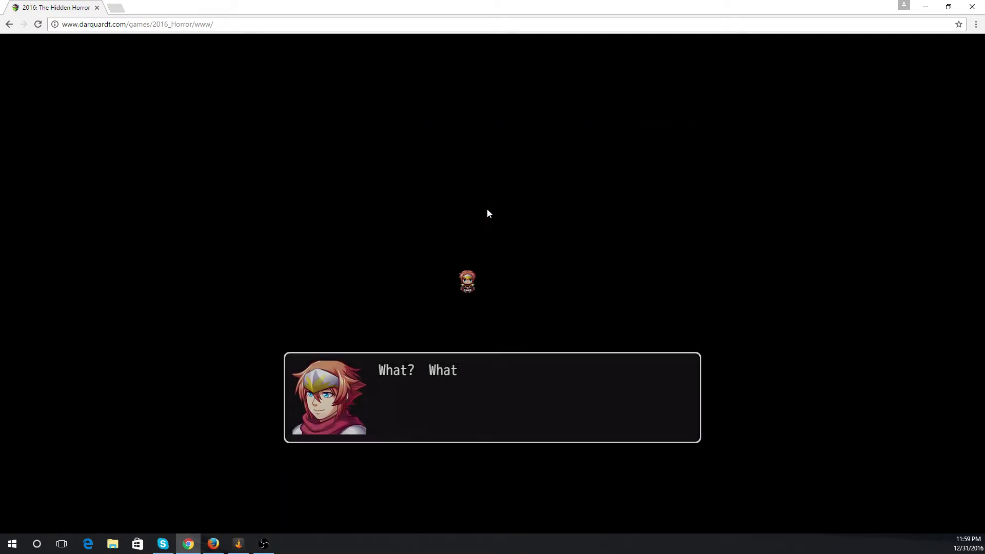
{"action": "left_click", "coordinate": [495, 209]}
{"action": "left_click", "coordinate": [564, 226]}
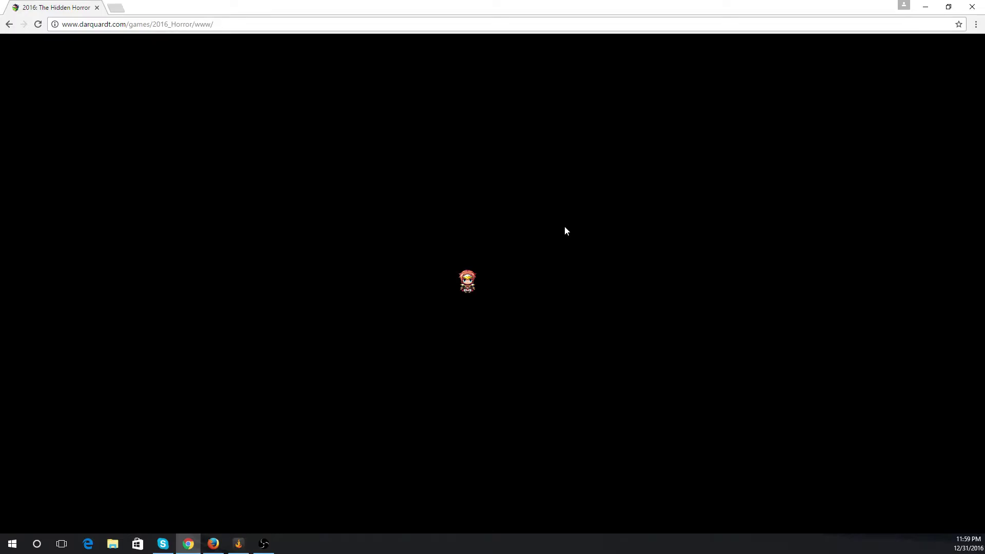